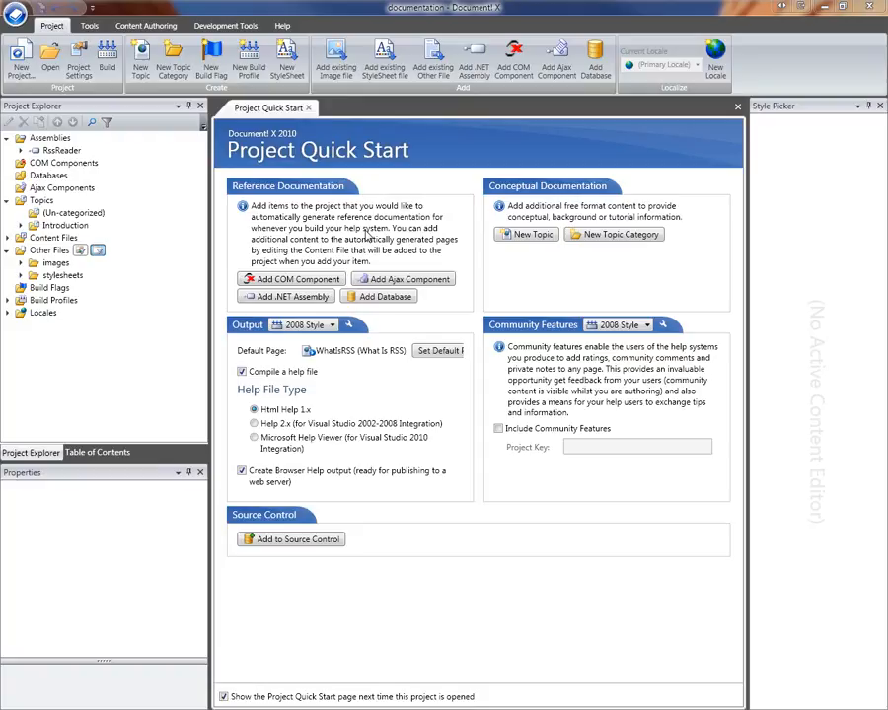
Open the WhatIsRSS topic from the Introduction category for editing.
drag(209, 223, 195, 224)
click(20, 225)
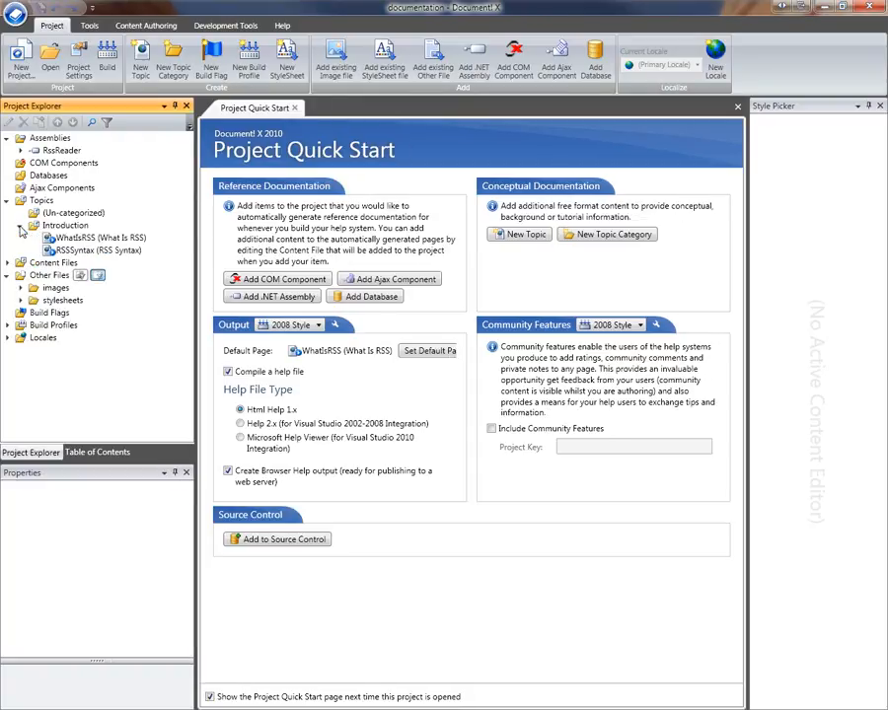
click(88, 239)
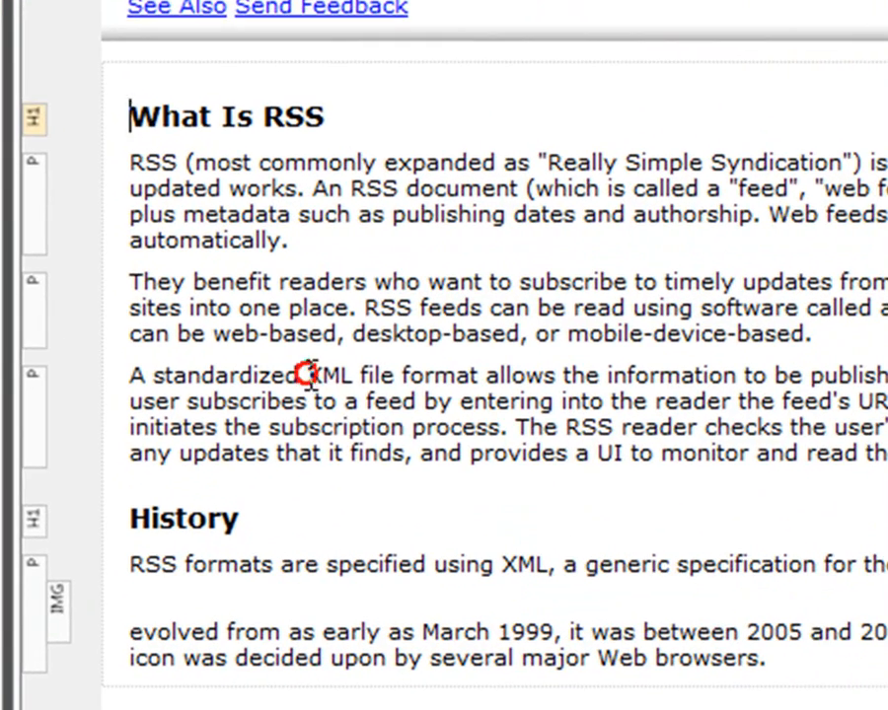
Select the phrase "XML file format" in the third paragraph of the topic and start a hyperlink on it.
drag(298, 277, 349, 277)
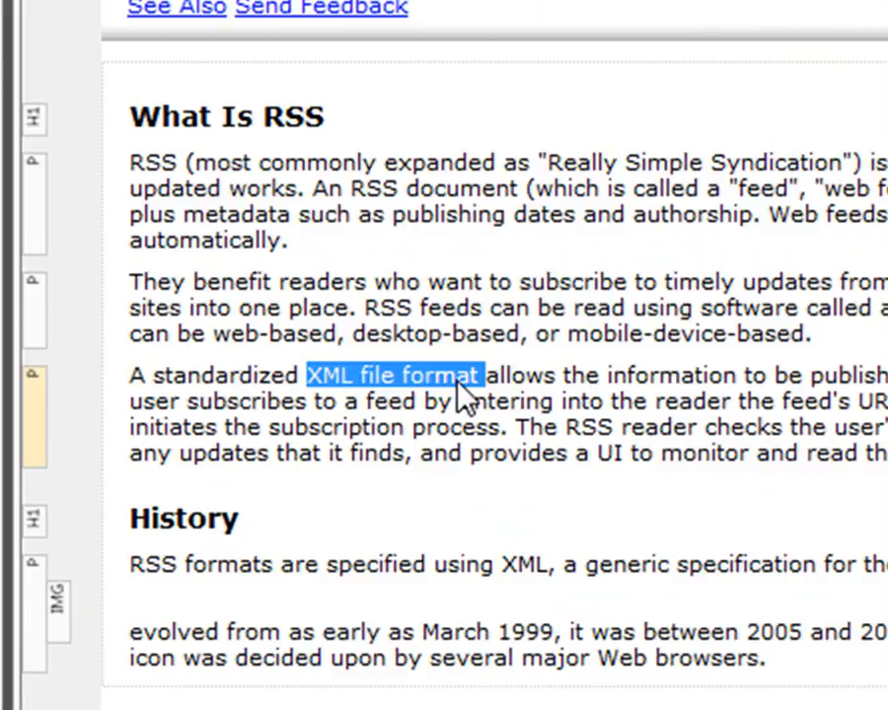
mouse_move(490, 358)
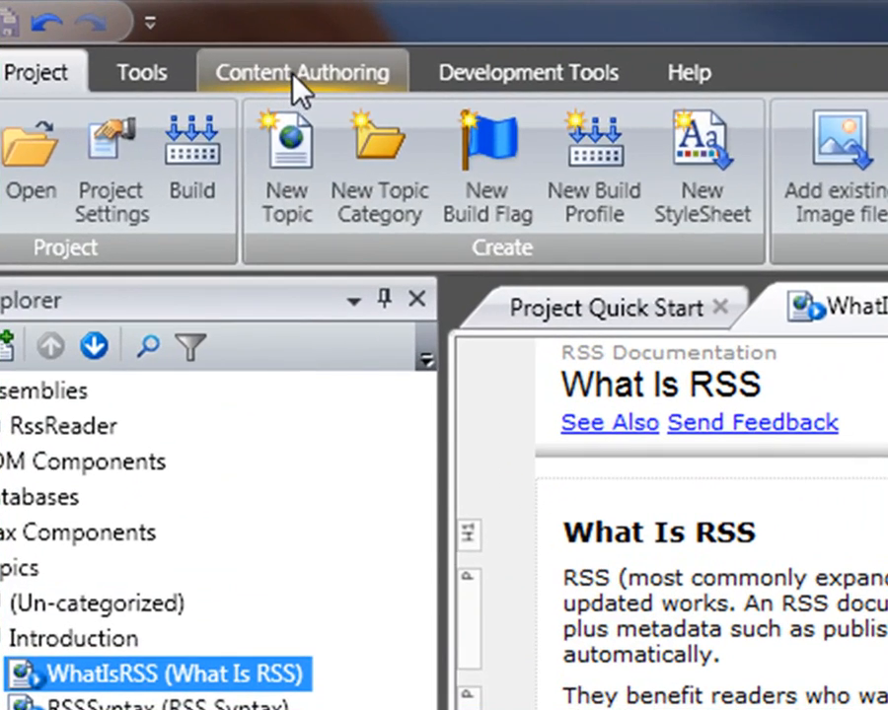
click(144, 25)
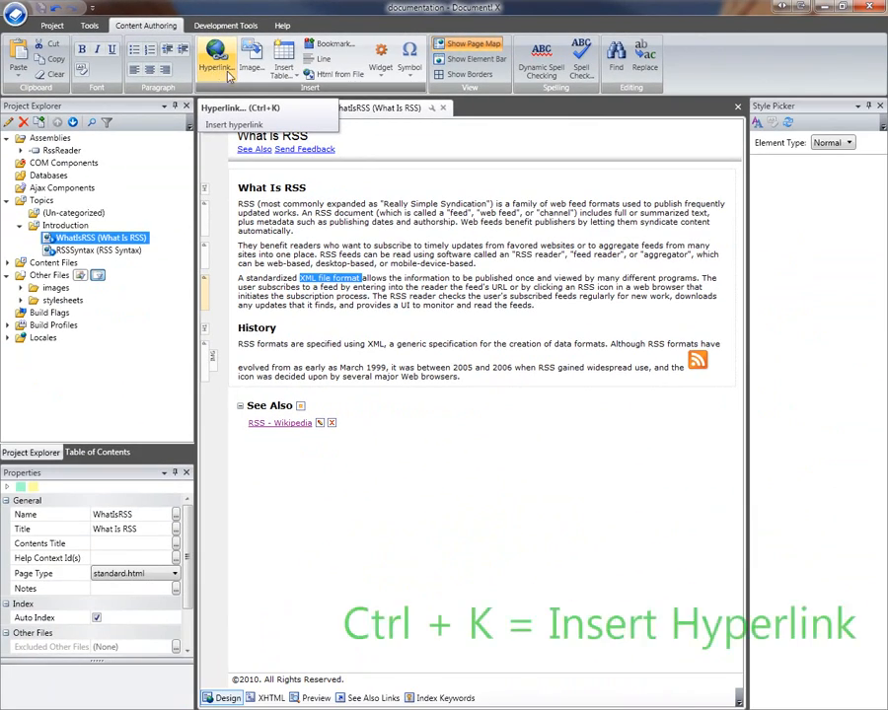
click(341, 280)
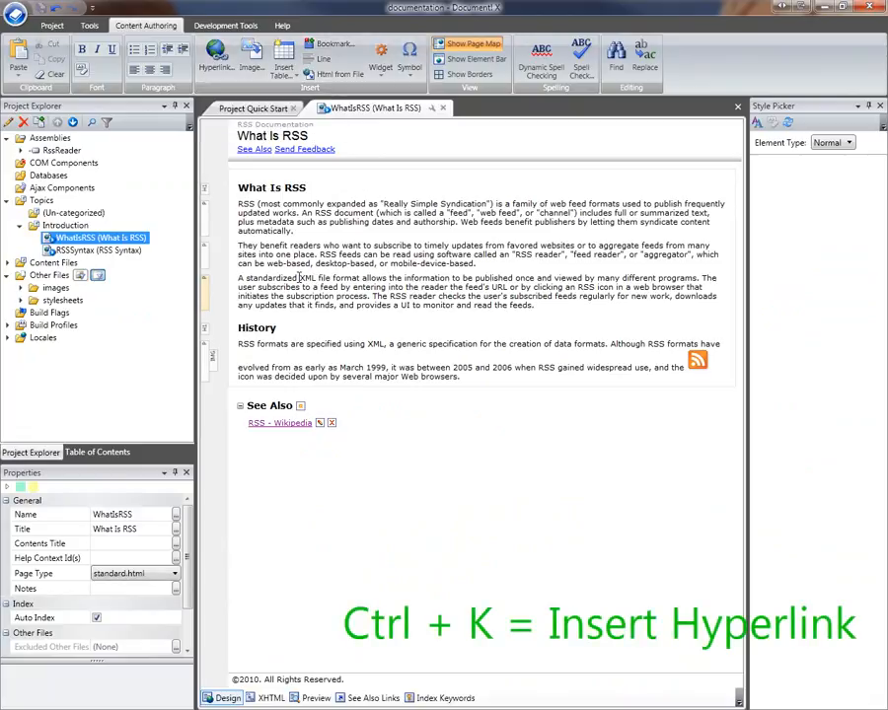
drag(300, 278, 361, 279)
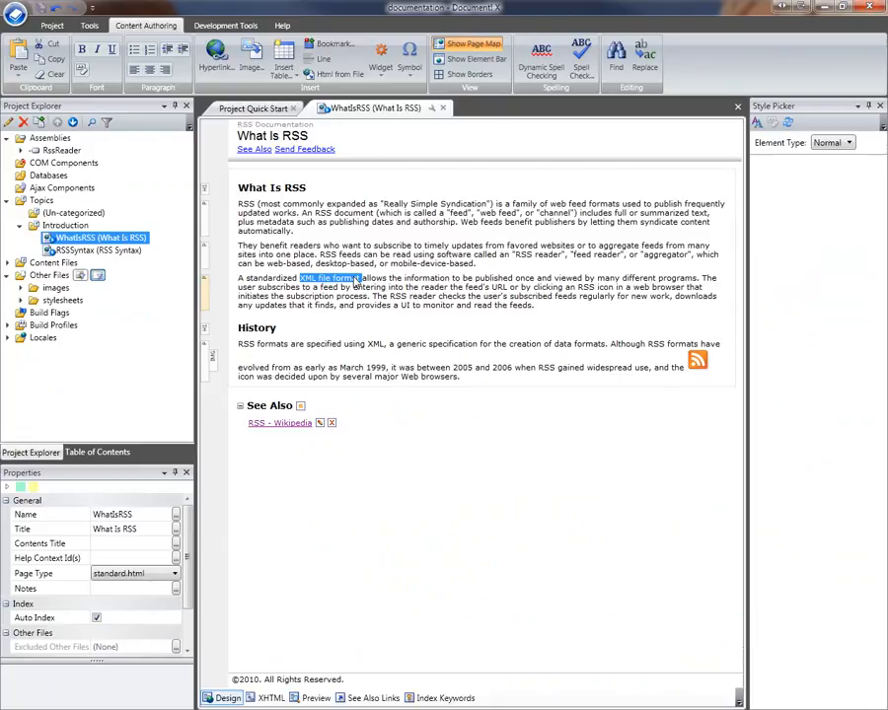
mouse_move(400, 245)
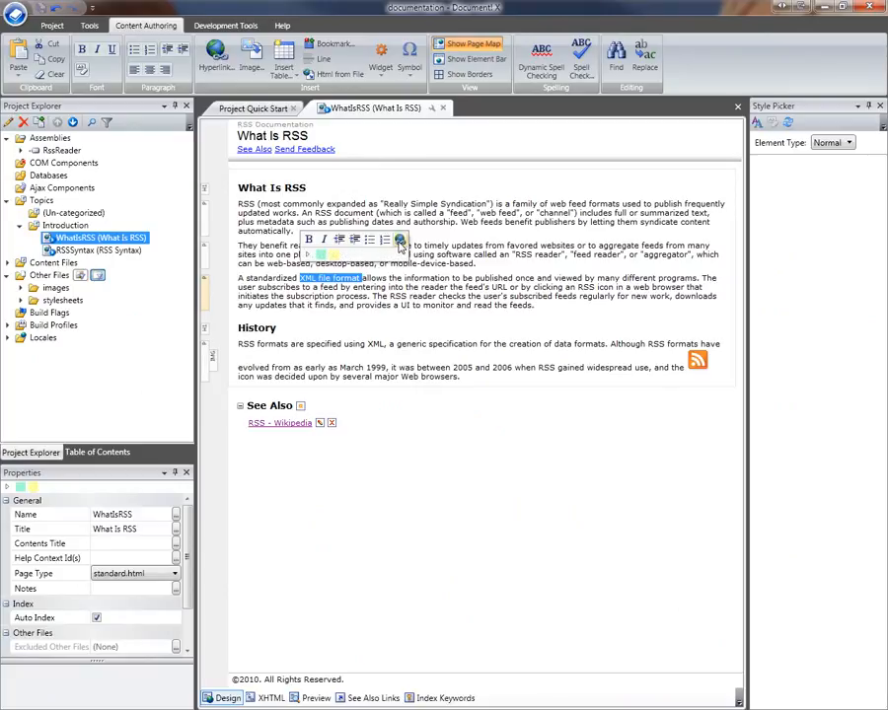
click(401, 244)
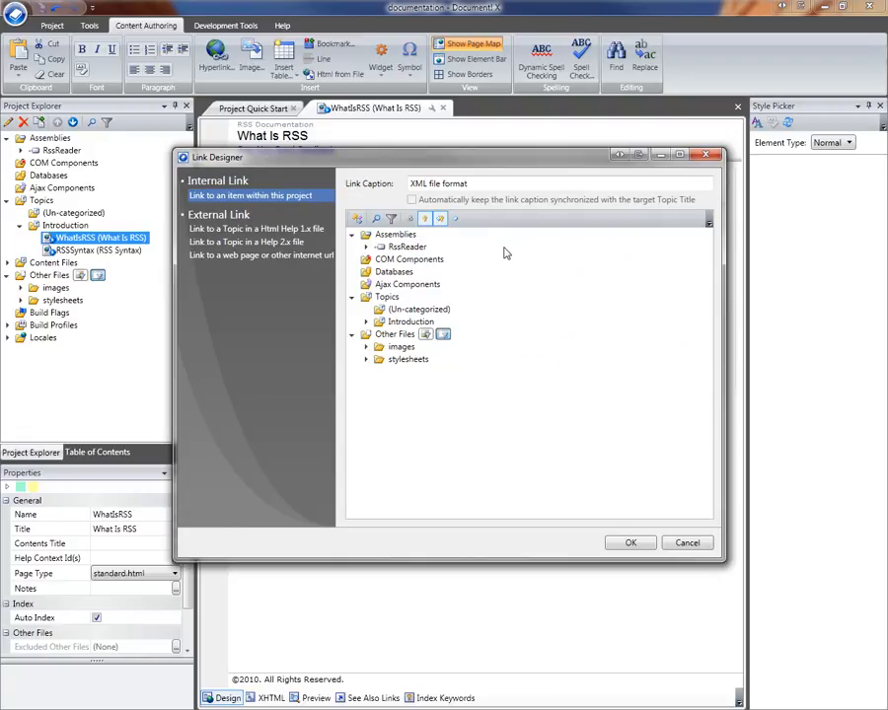
Link the phrase to the RSSSyntax (RSS Syntax) topic in the project's Introduction category.
click(366, 322)
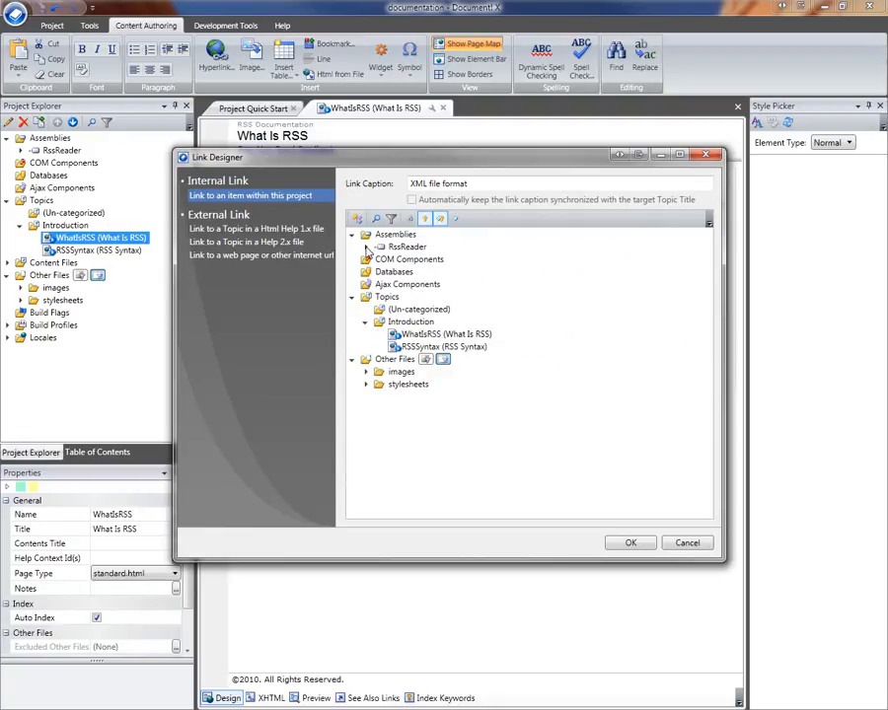
click(365, 246)
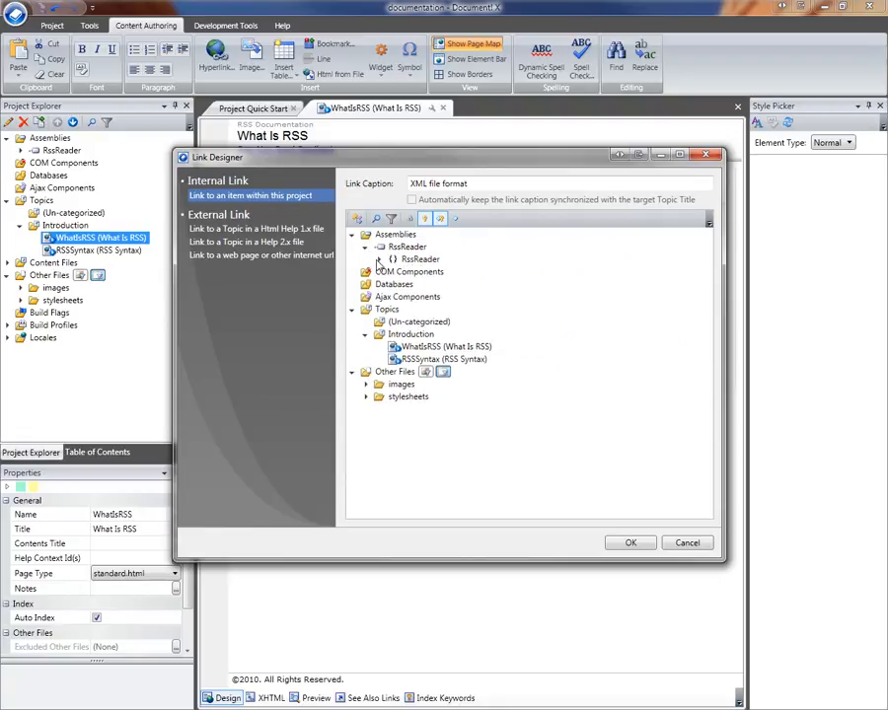
click(378, 258)
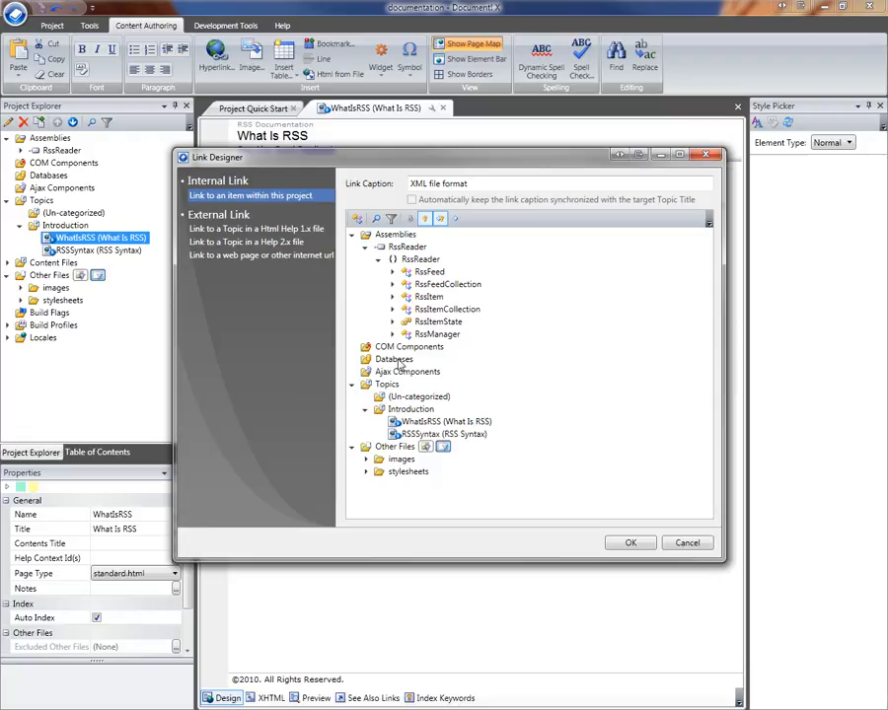
click(464, 435)
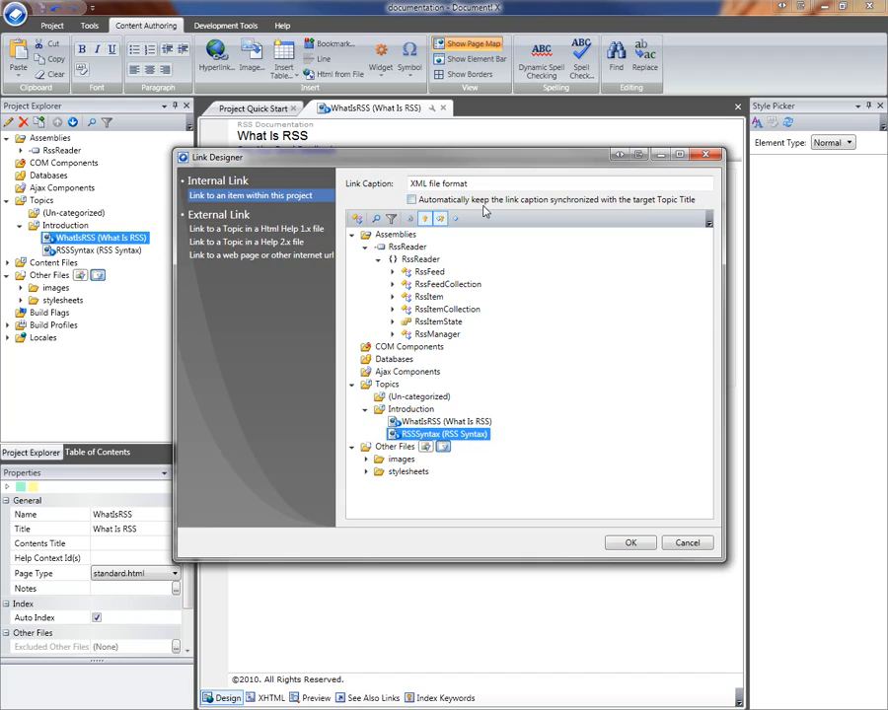
click(635, 542)
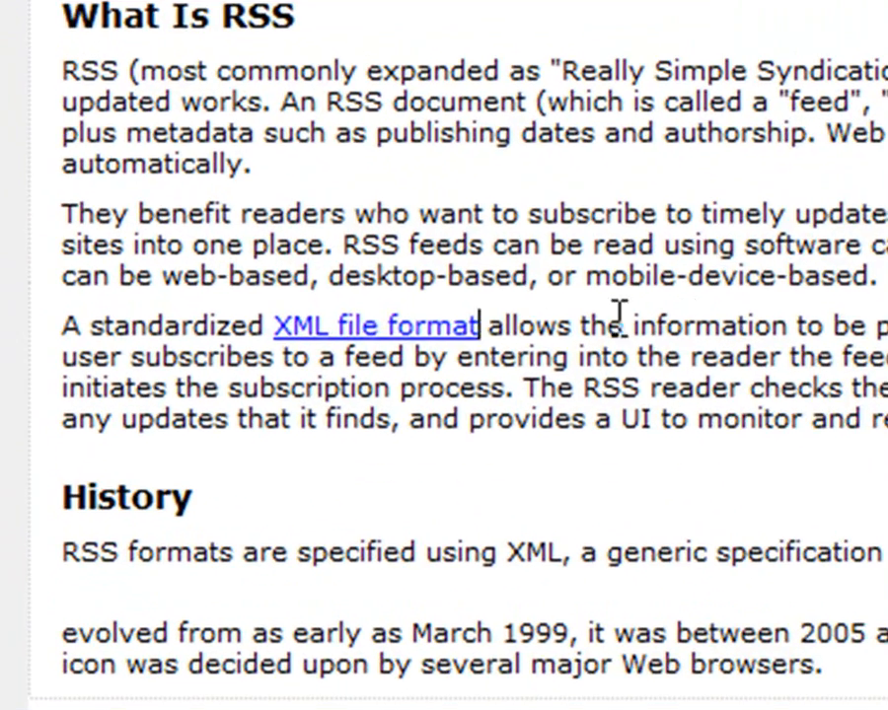
Reopen the "XML file format" hyperlink and reselect the RSSSyntax topic as its target.
click(364, 326)
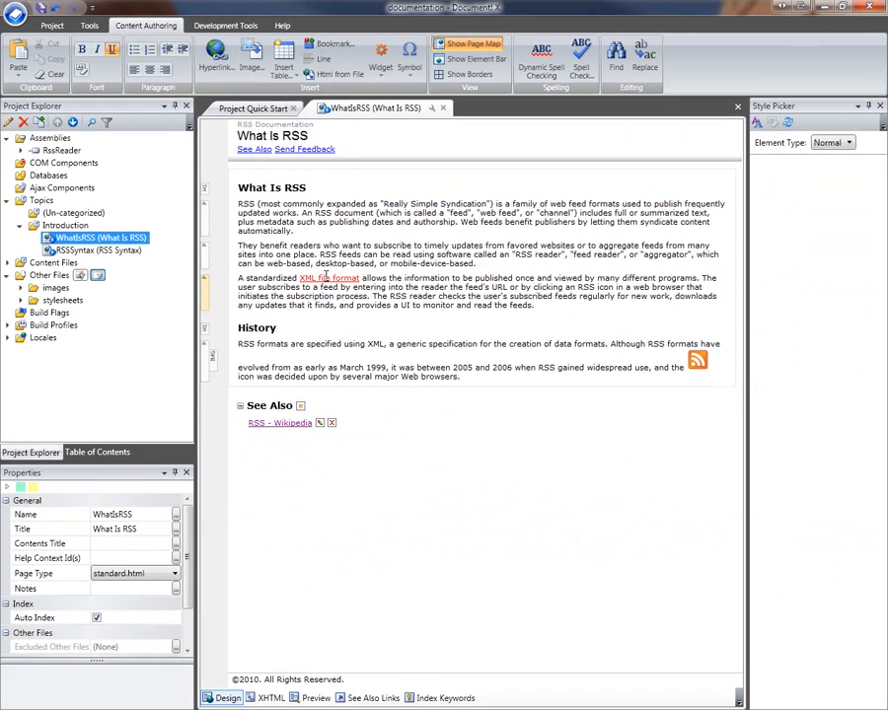
click(338, 277)
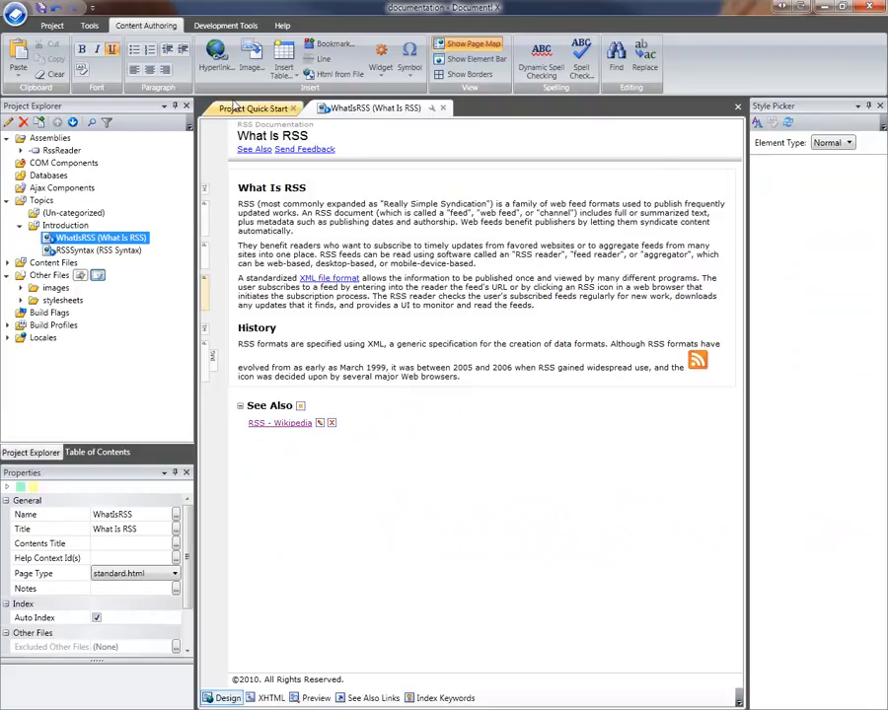
click(223, 75)
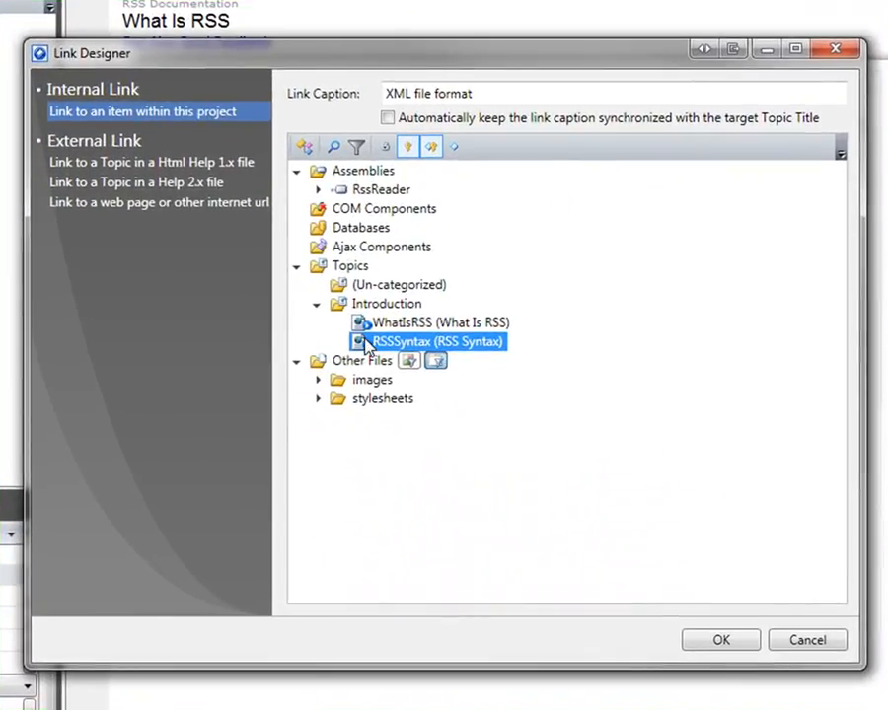
click(469, 326)
click(476, 345)
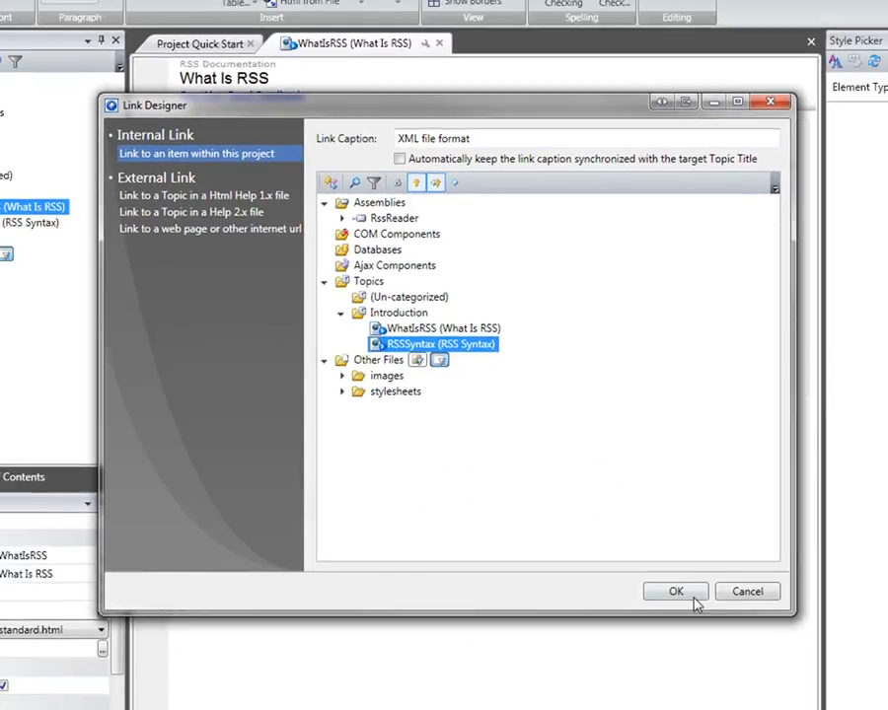
click(720, 640)
Start a hyperlink at the end of the second paragraph and target the RssItem class in the RssReader assembly.
click(489, 263)
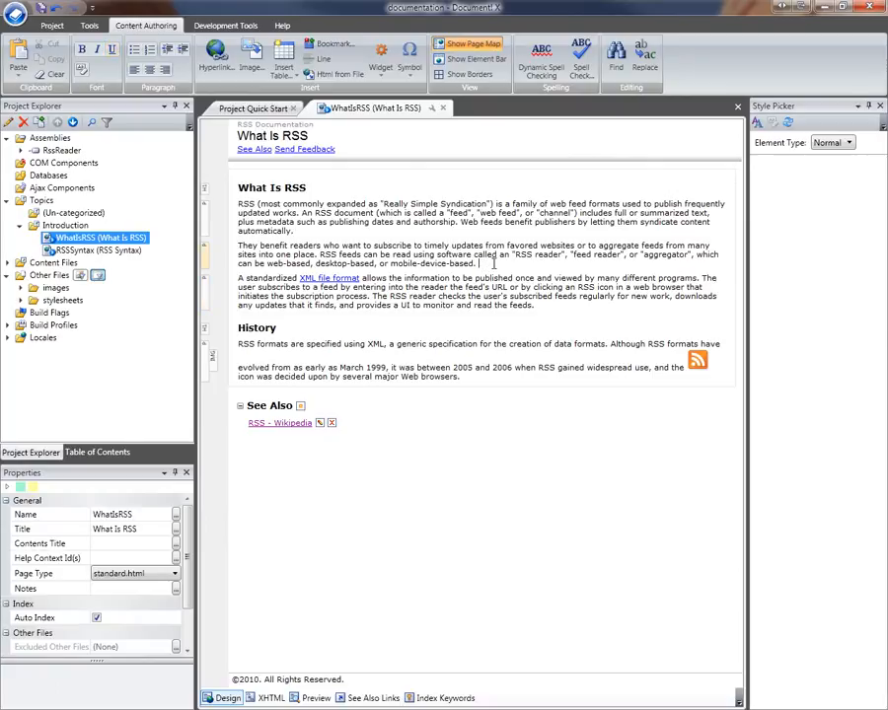
click(489, 263)
key(ctrl+k)
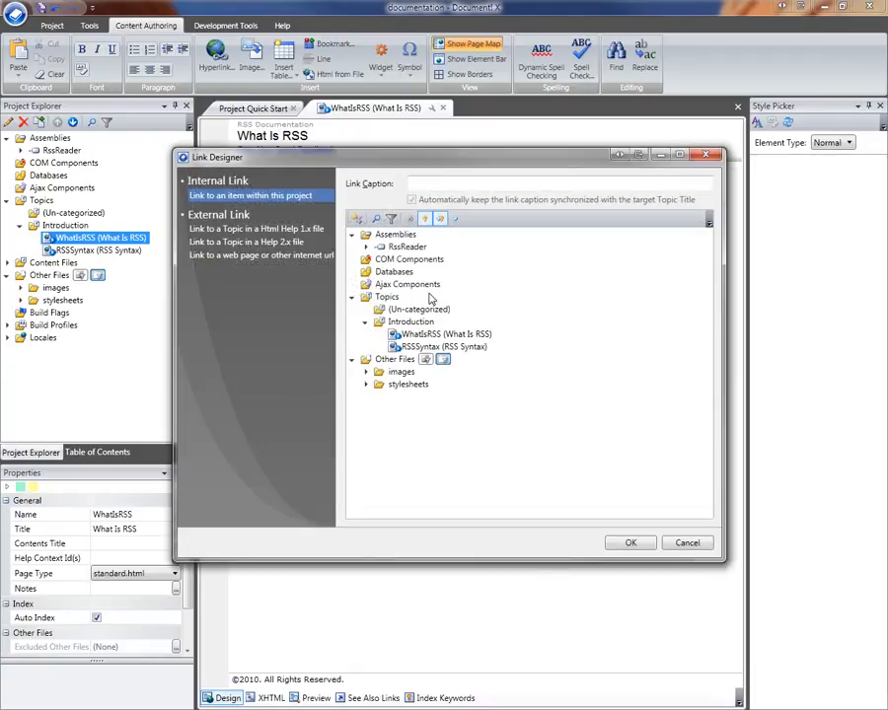
click(366, 248)
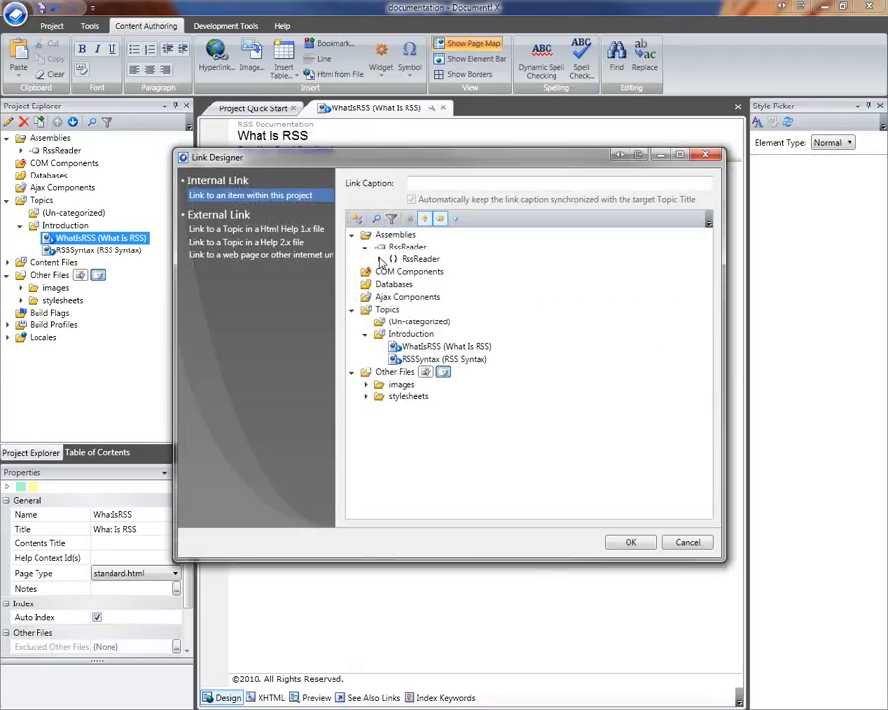
click(378, 258)
click(427, 296)
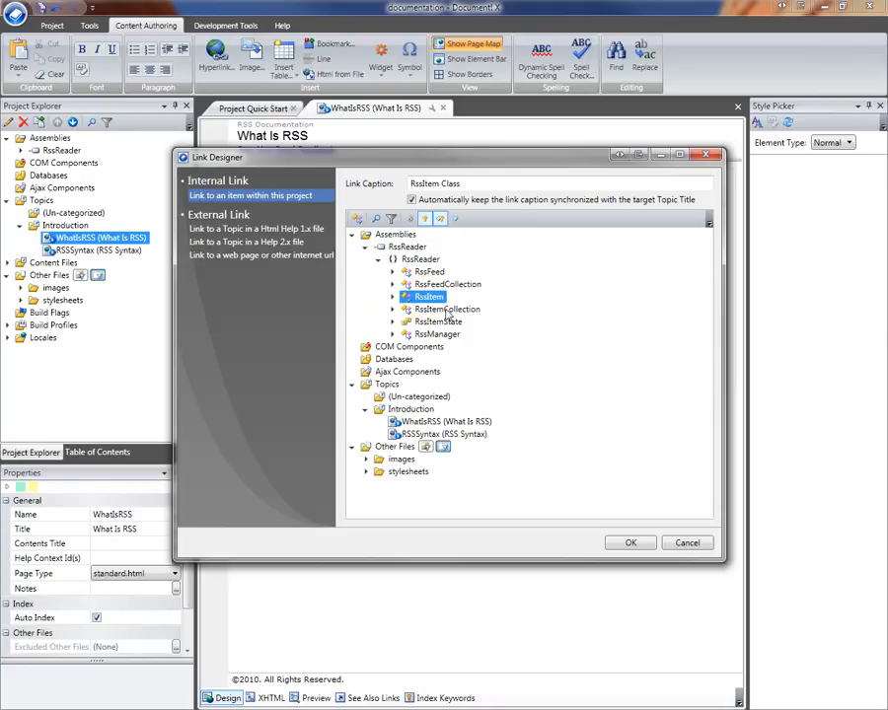
click(426, 284)
click(434, 297)
Insert the link with the caption "RssItem Class", keeping it synchronized with the target topic title.
click(468, 183)
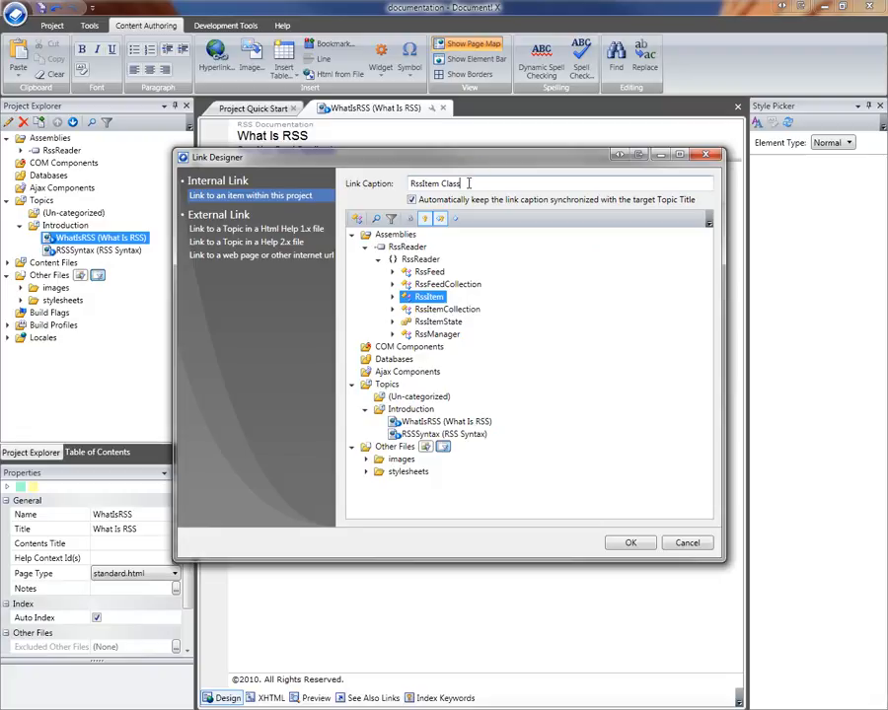
double_click(468, 184)
click(476, 183)
drag(475, 183, 377, 183)
click(473, 178)
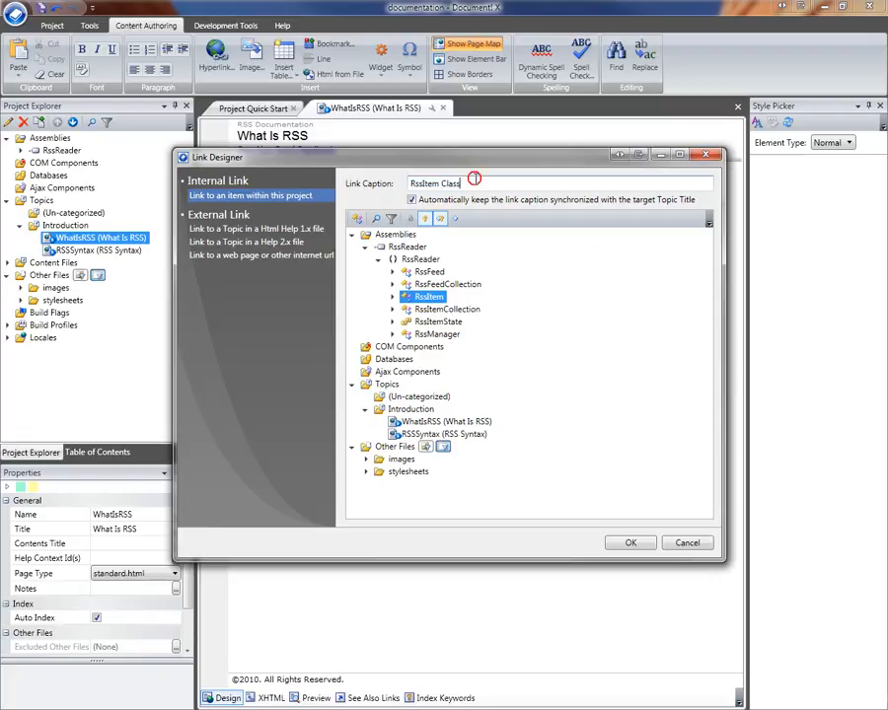
click(436, 297)
click(628, 542)
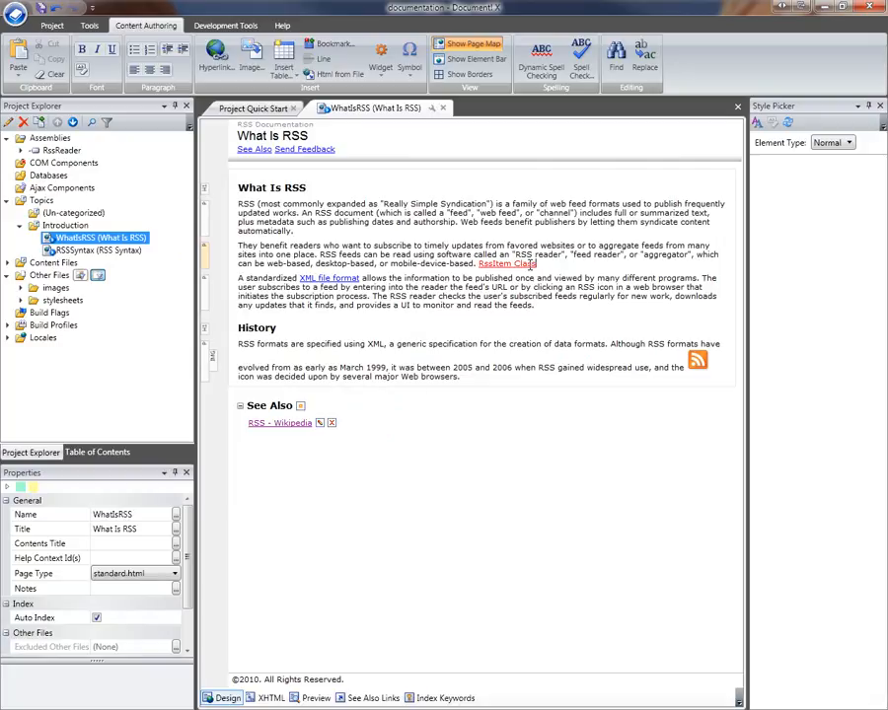
Add a See Also link to the RssFeed class with the caption "RssFeed Class".
click(300, 406)
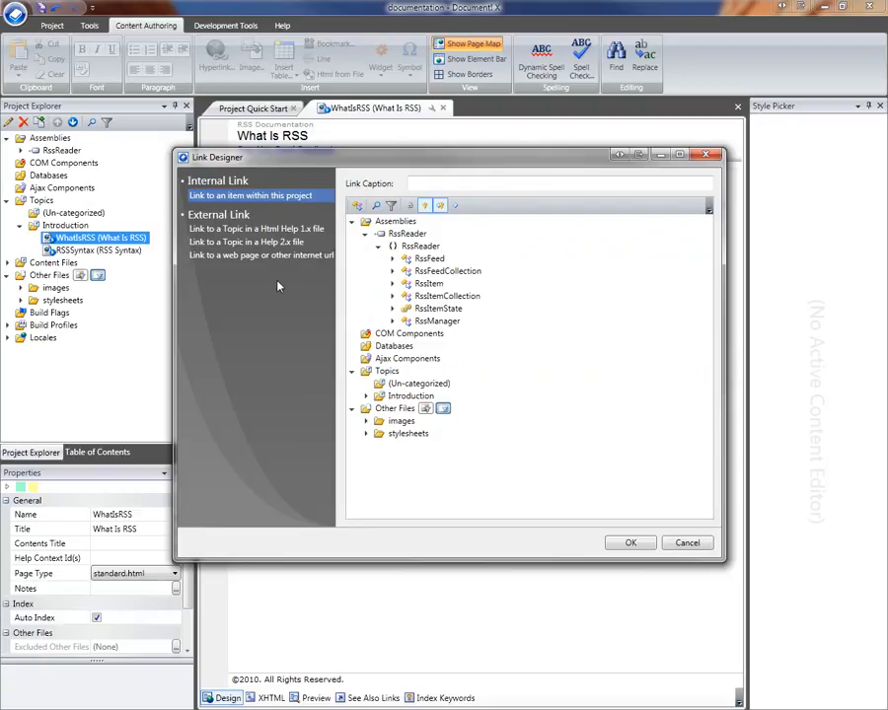
click(428, 262)
click(427, 283)
click(432, 260)
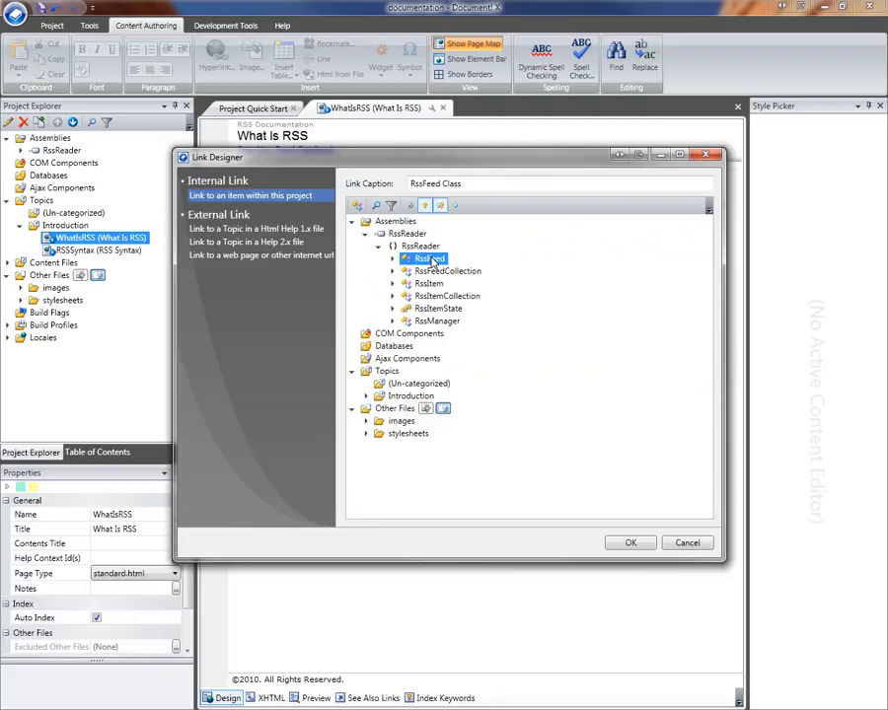
click(630, 542)
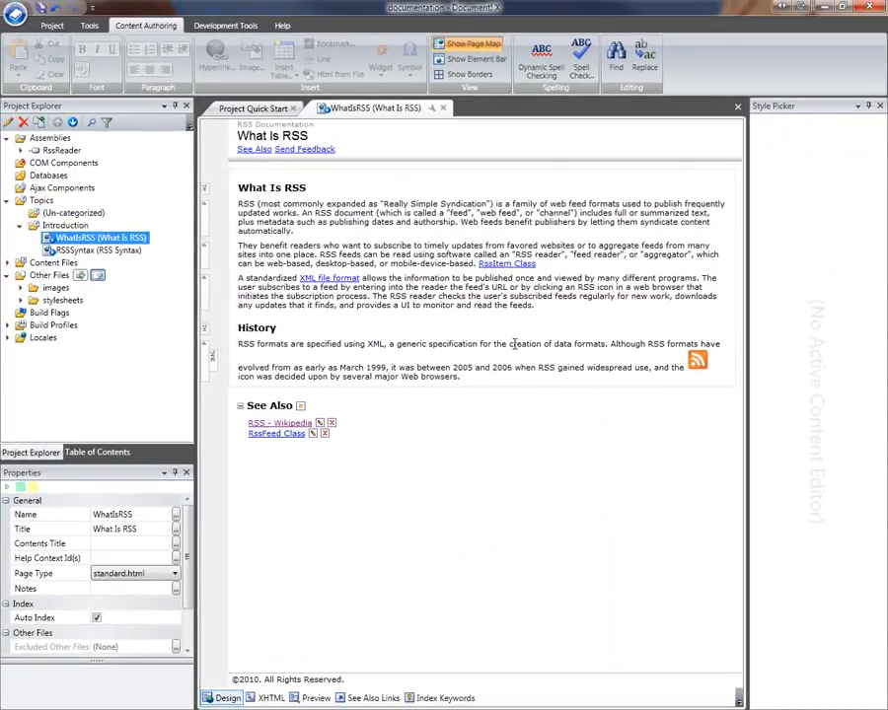
Open the RssReader.dxc content file and narrow its item tree to give the page editor more room.
click(8, 263)
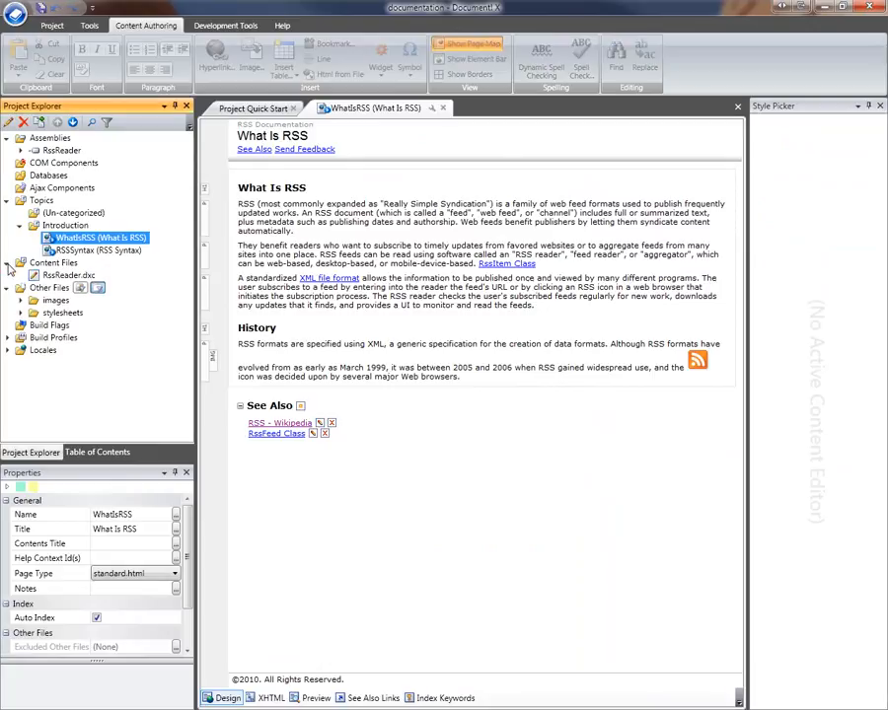
click(70, 277)
double_click(70, 277)
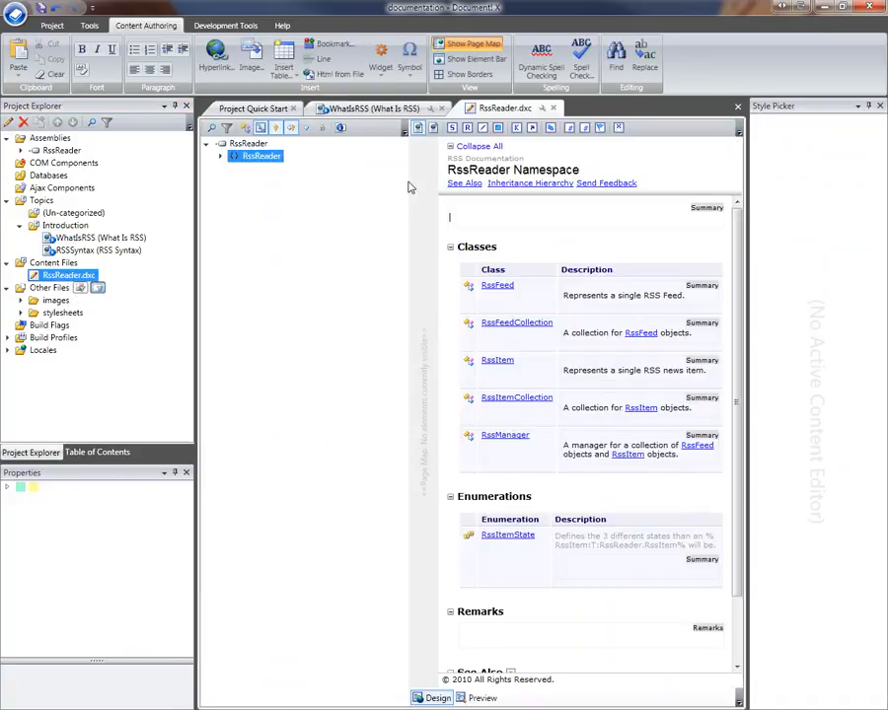
drag(410, 178, 363, 178)
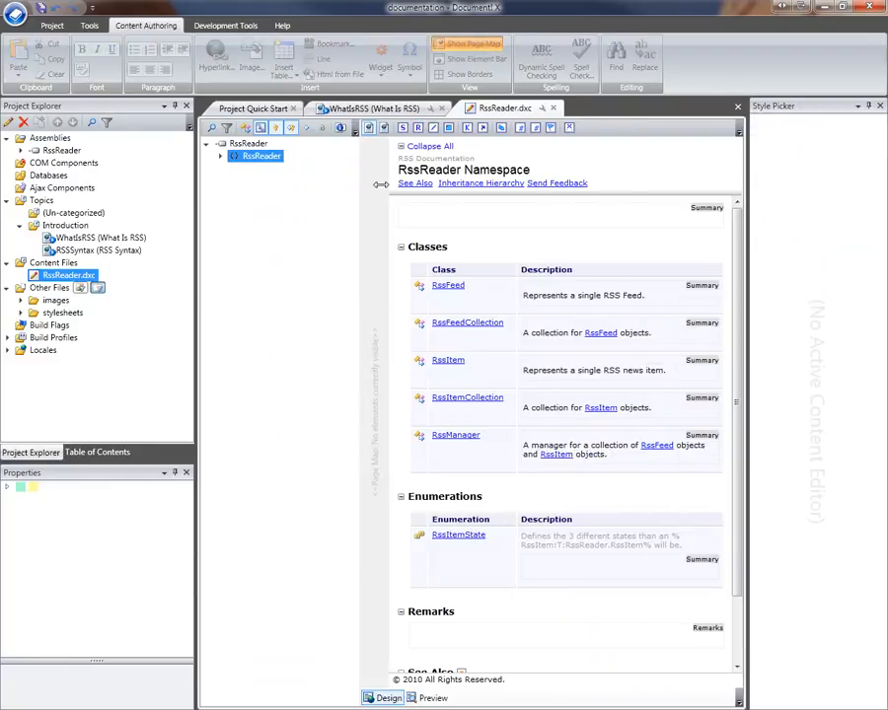
Start a hyperlink in the RssReader Namespace summary and target the WhatIsRSS topic in the Introduction category.
click(433, 218)
click(433, 219)
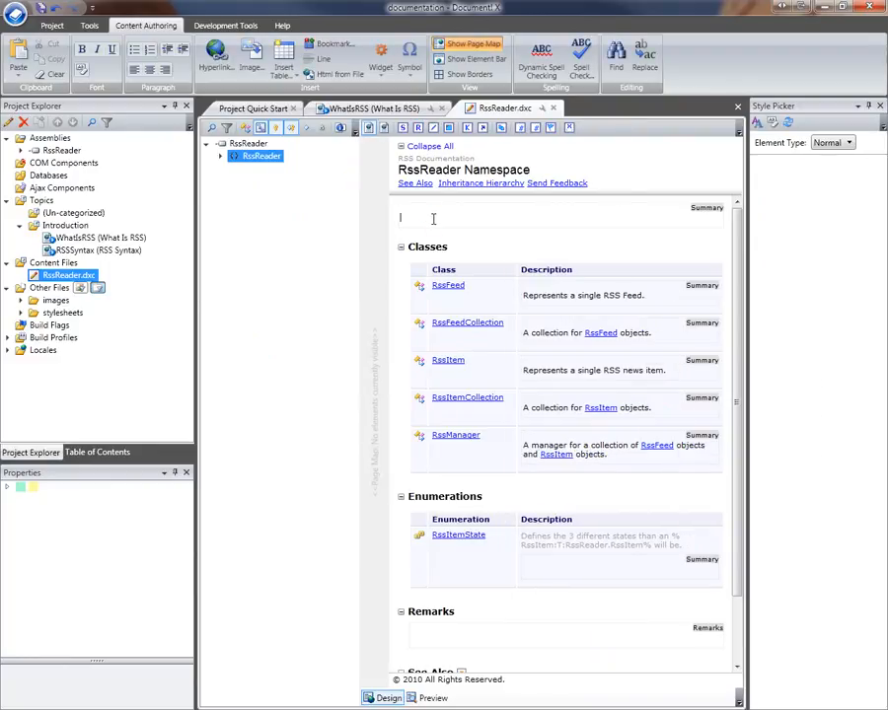
key(ctrl+k)
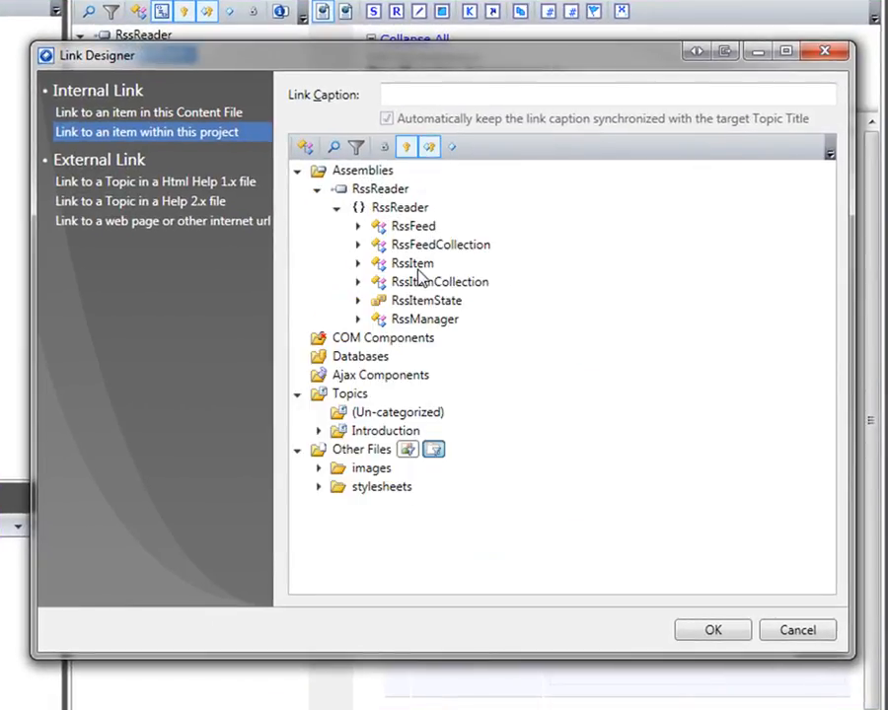
click(318, 431)
click(390, 450)
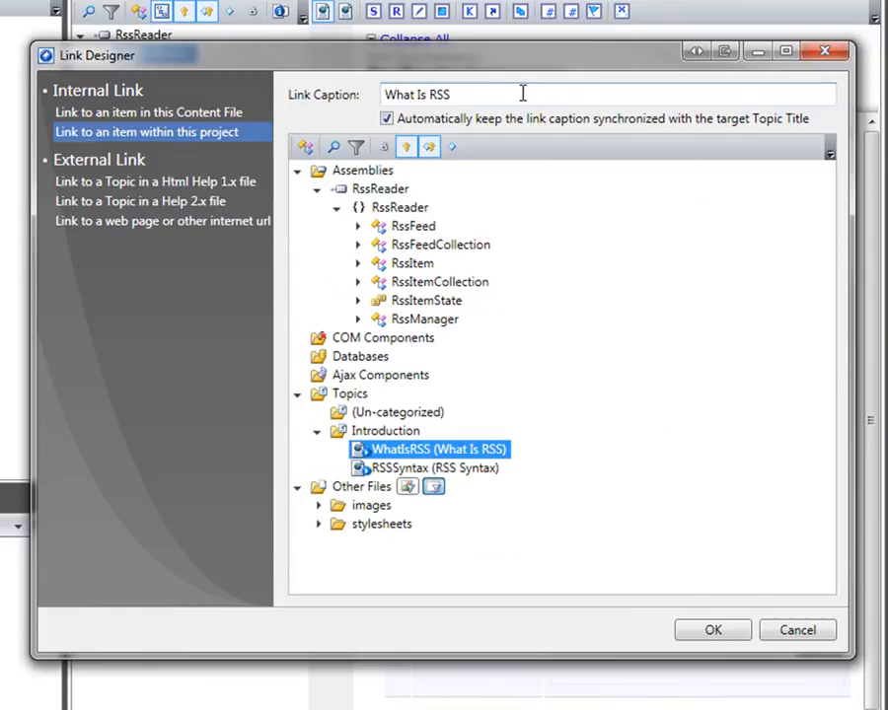
click(149, 225)
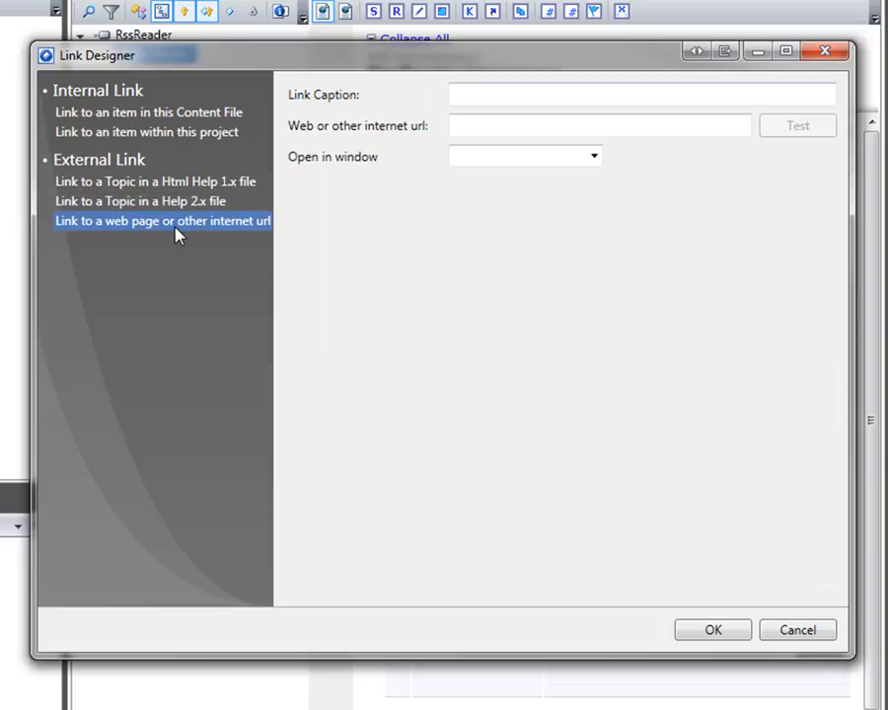
click(498, 94)
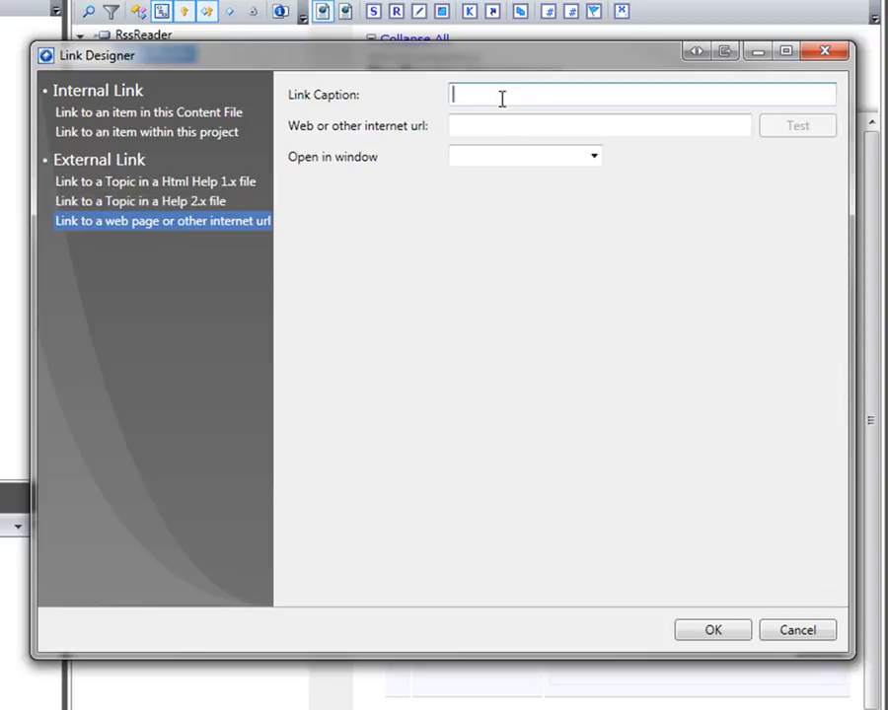
text(Innovasys Website)
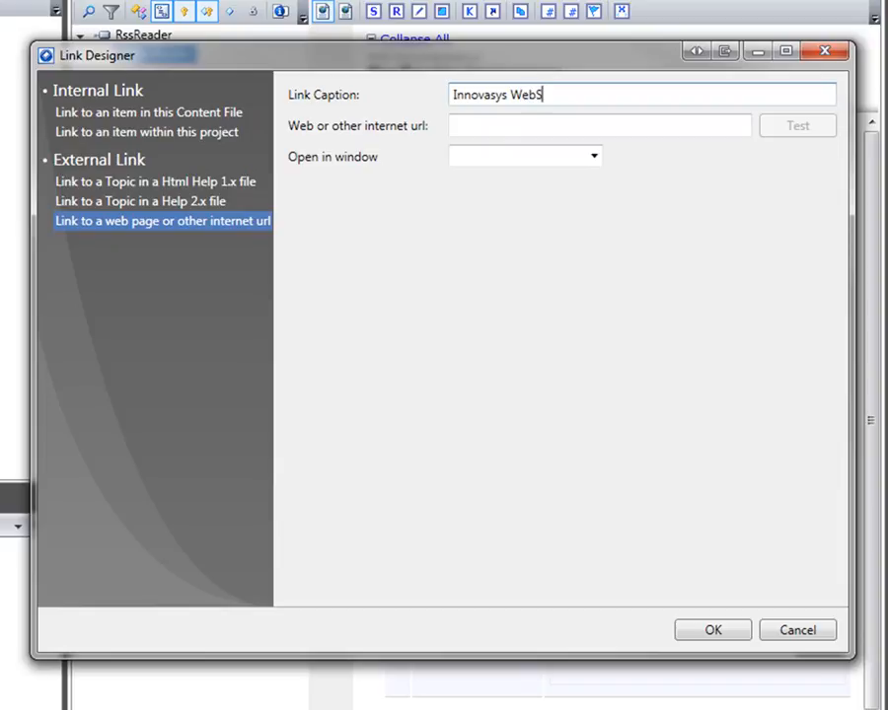
key(Tab)
text(http)
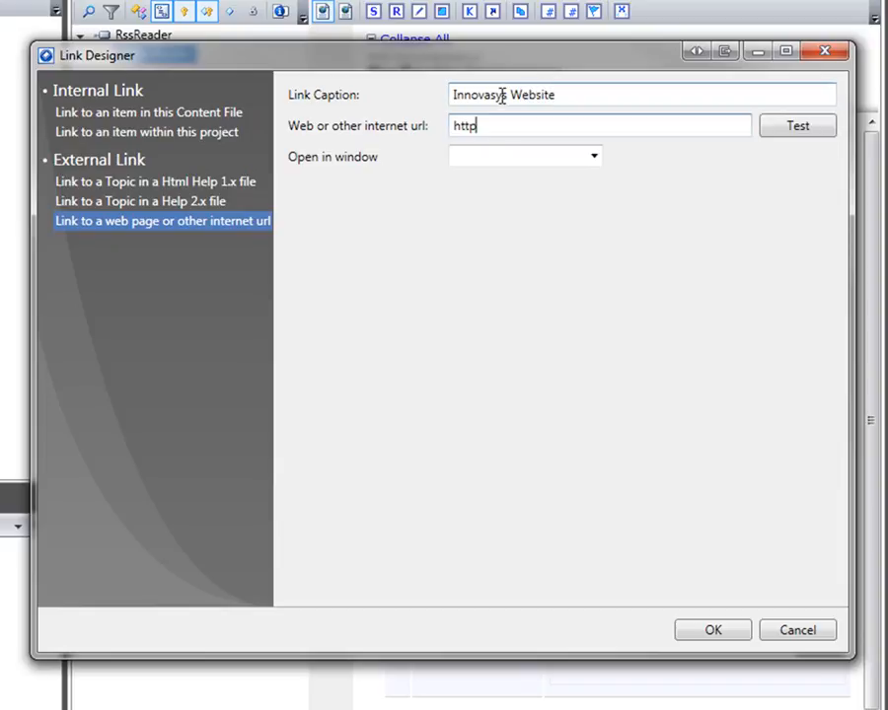
text(://www.innovasys.com)
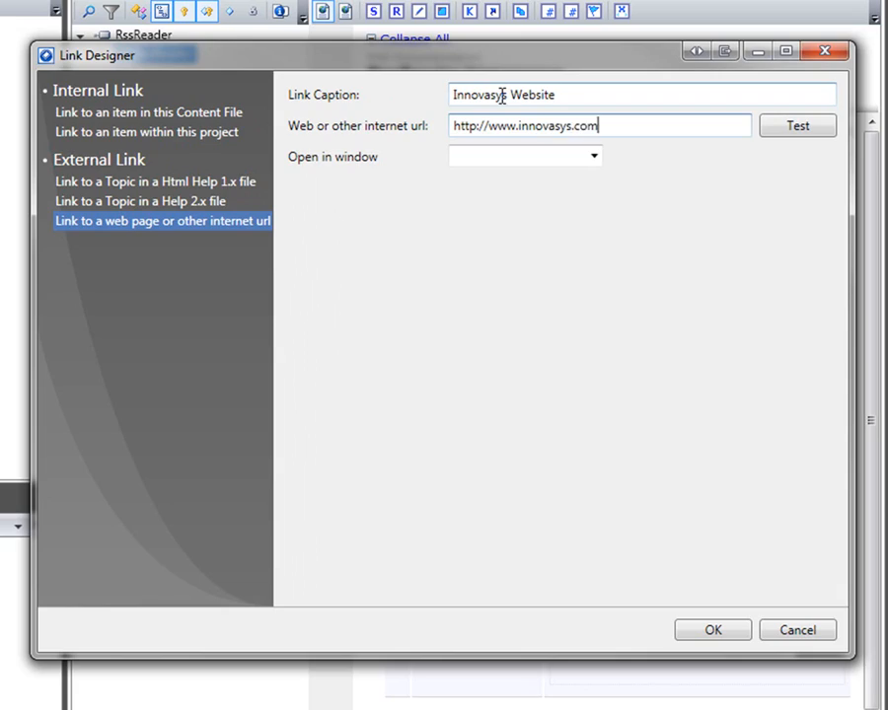
click(712, 631)
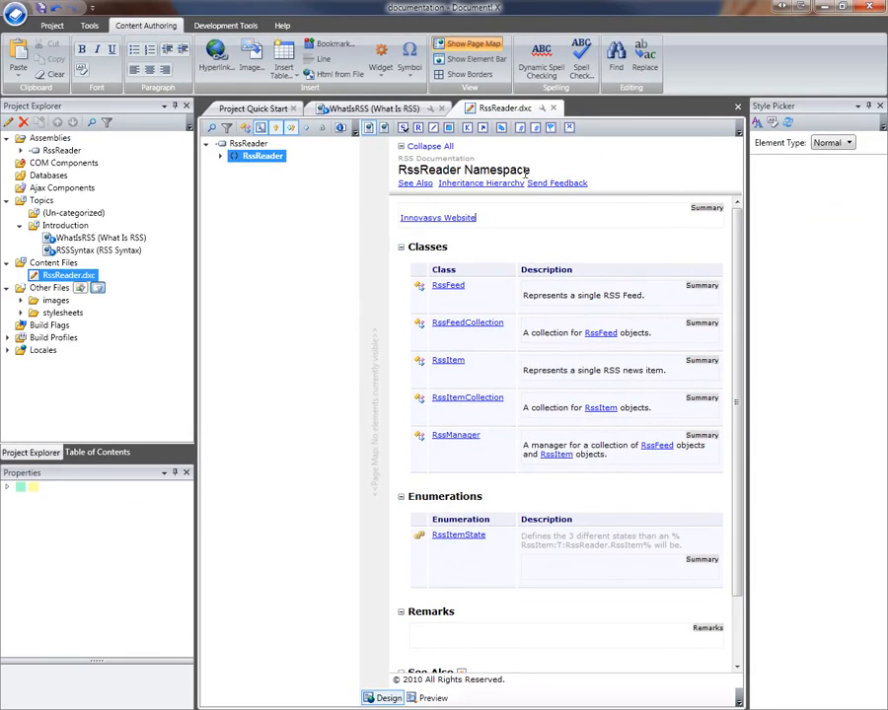
Reopen the Innovasys Website link in the Link Designer to review its caption and URL, and accept it unmodified.
click(432, 217)
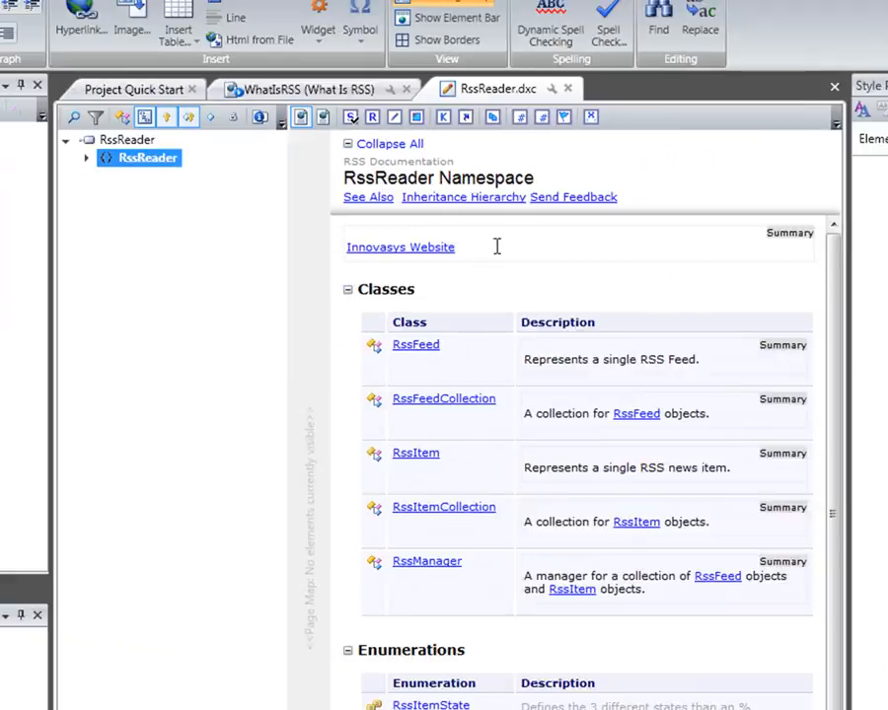
key(ctrl+k)
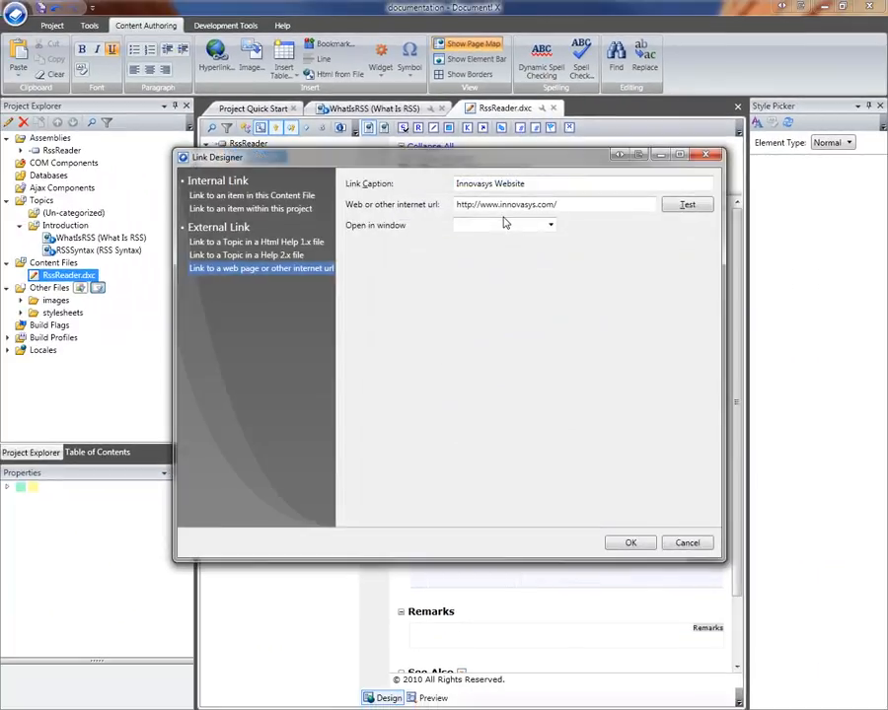
click(572, 206)
click(643, 542)
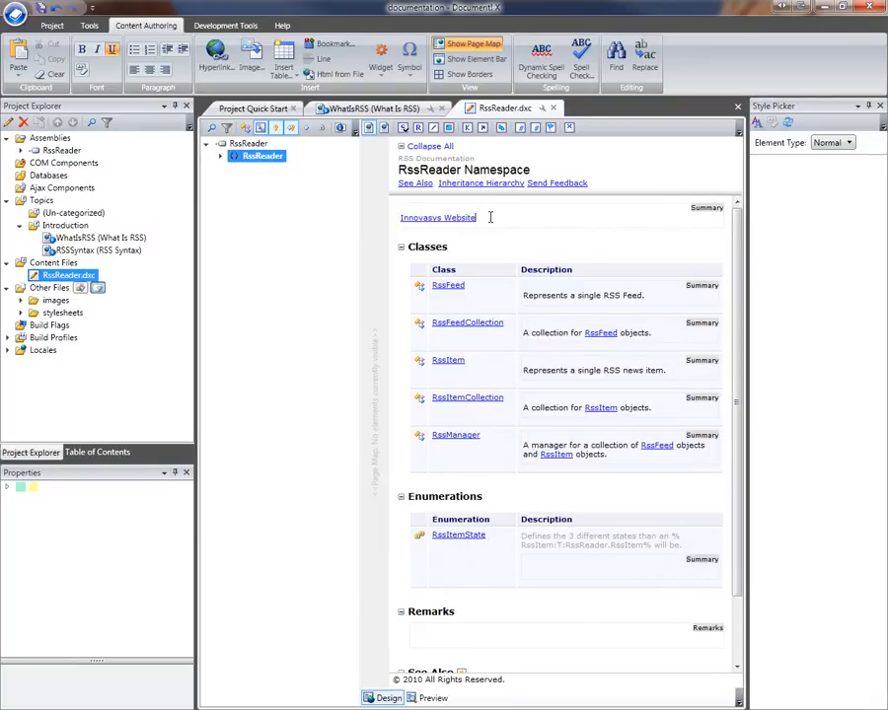
Add a new paragraph below the website link reading "This is a link to the %System.String% documentation topic in MSDN.".
key(Return)
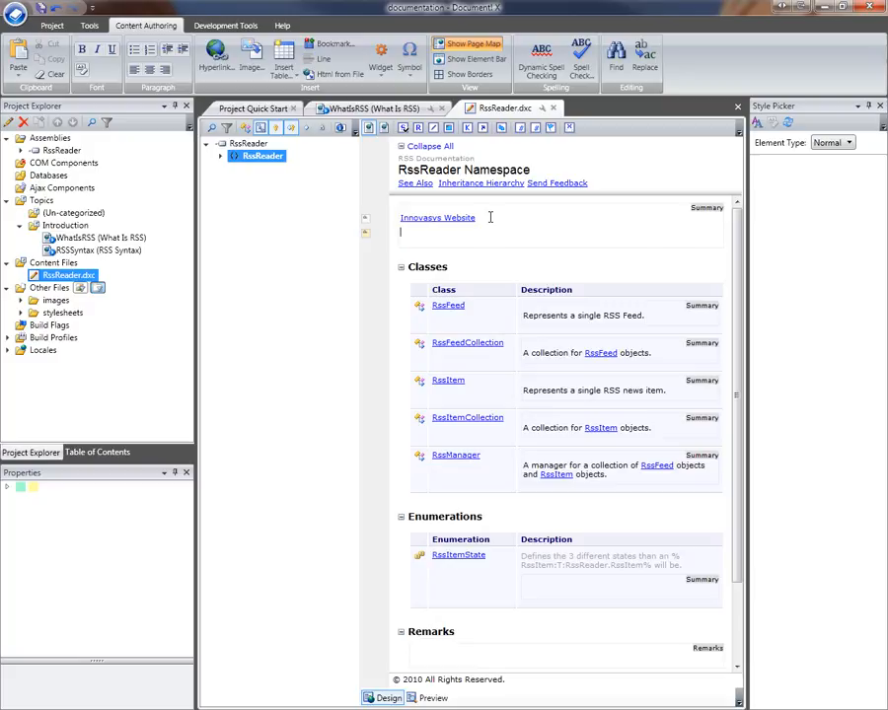
text(This is a link to the %System.String% documentation topic in MSDN.)
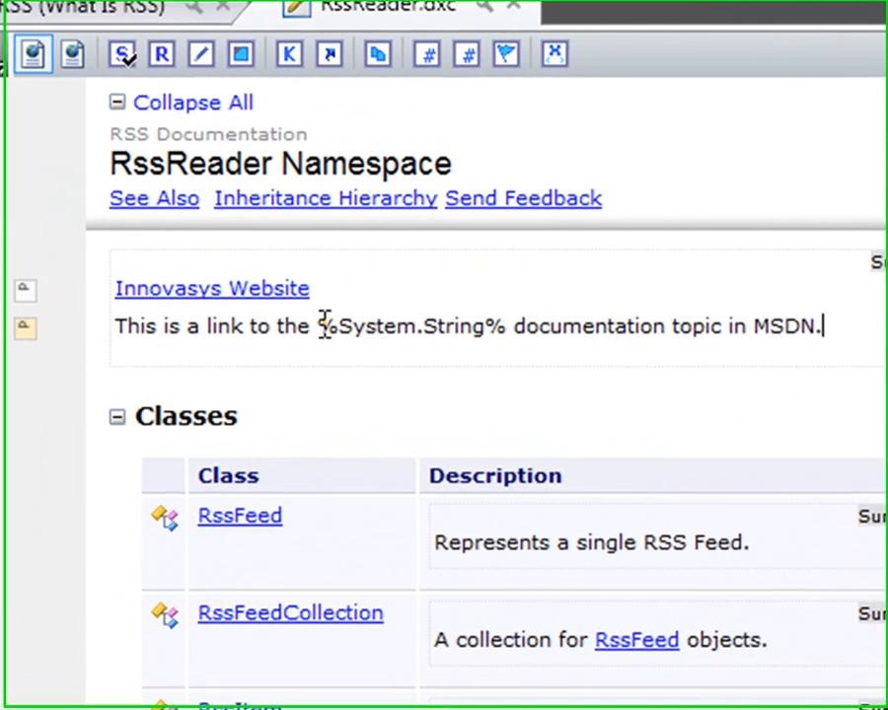
drag(324, 325, 508, 329)
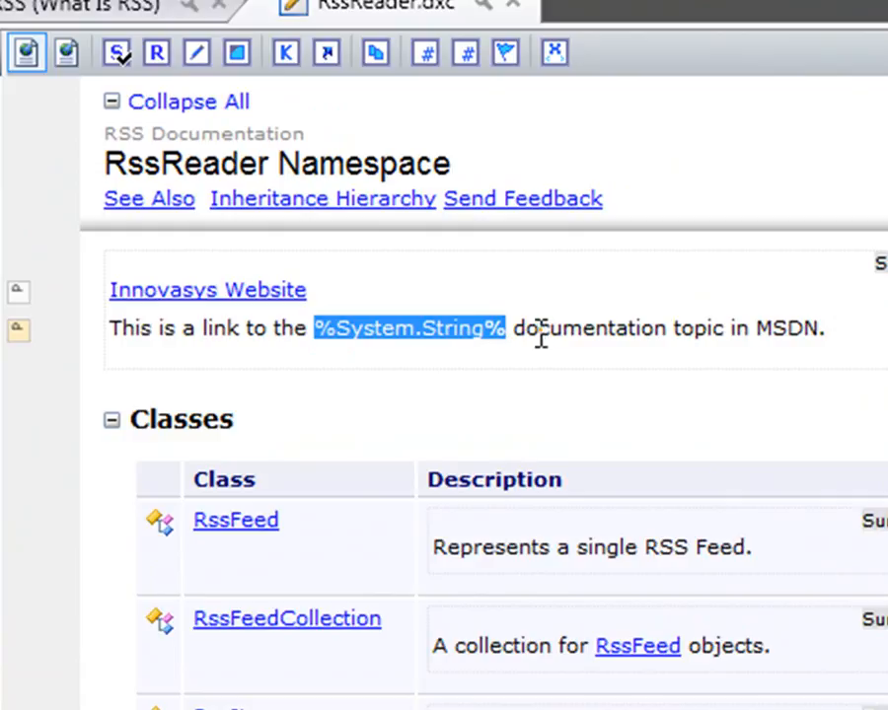
click(539, 329)
drag(335, 326, 476, 323)
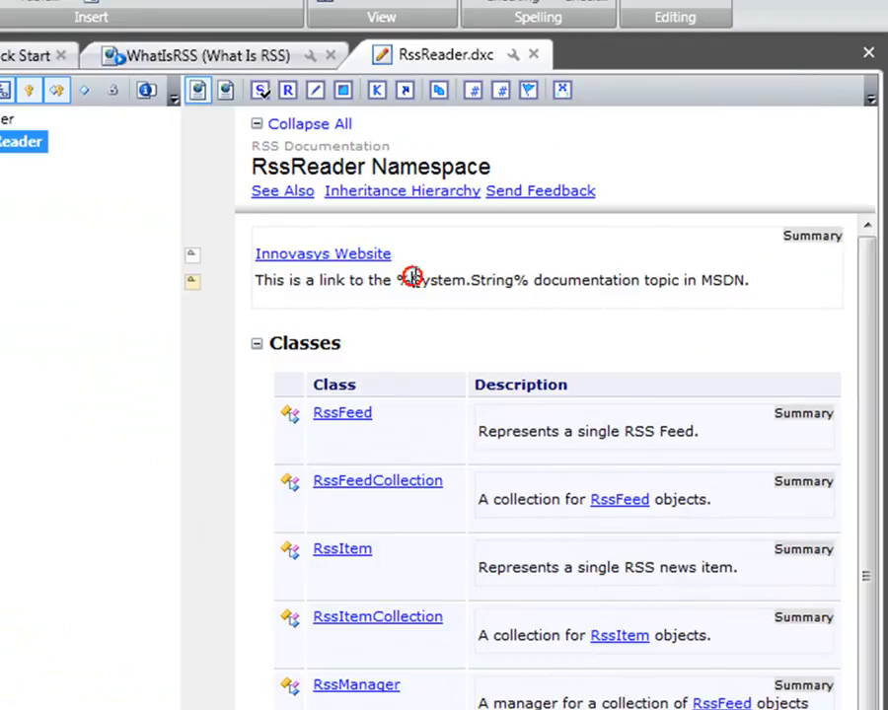
drag(538, 228, 575, 230)
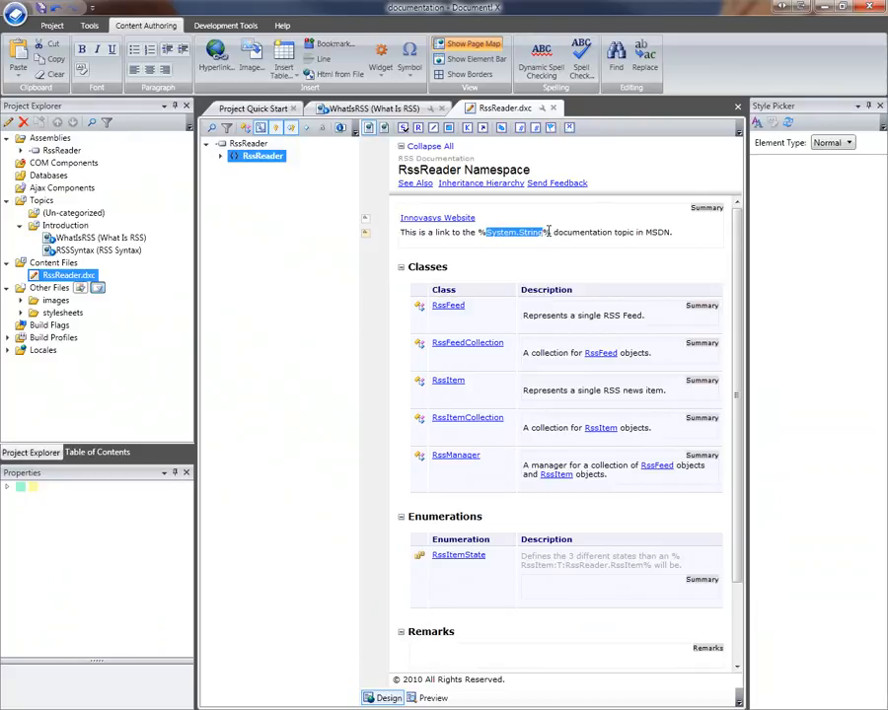
click(585, 231)
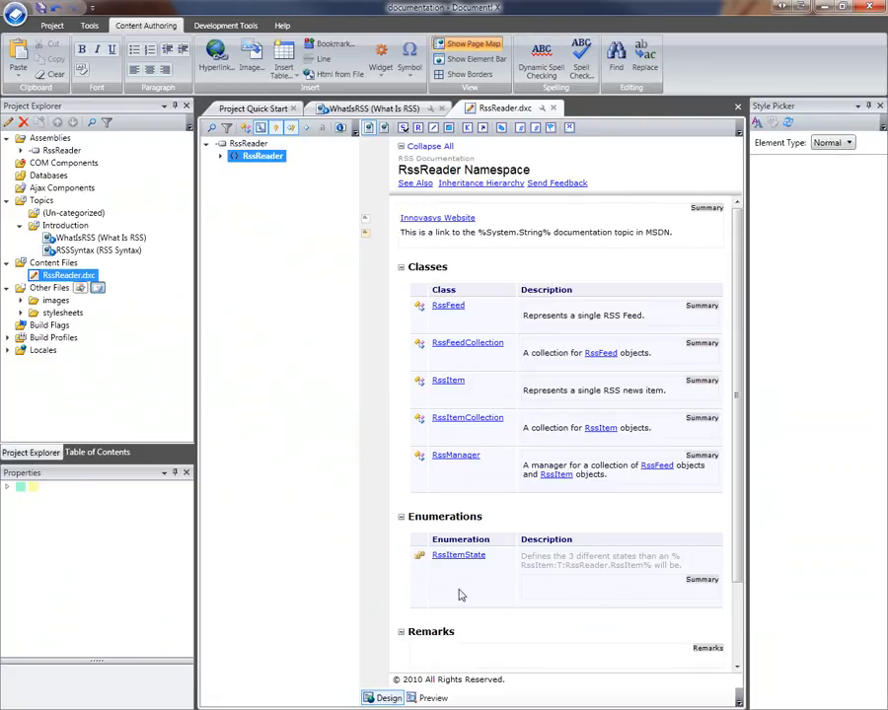
Preview the RssReader Namespace page to check the System.String link, and return to the design view.
click(426, 696)
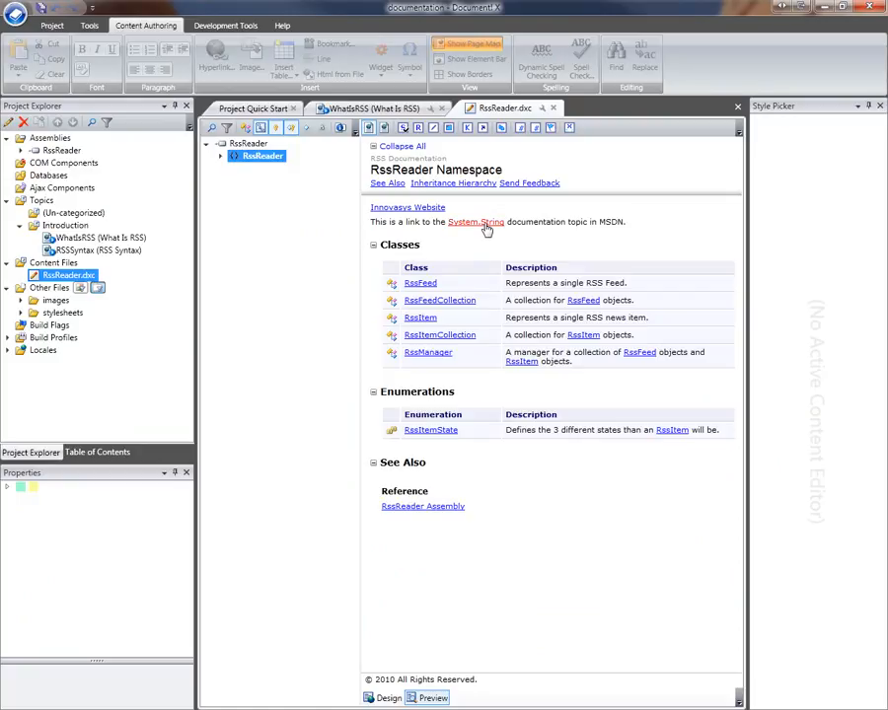
click(384, 699)
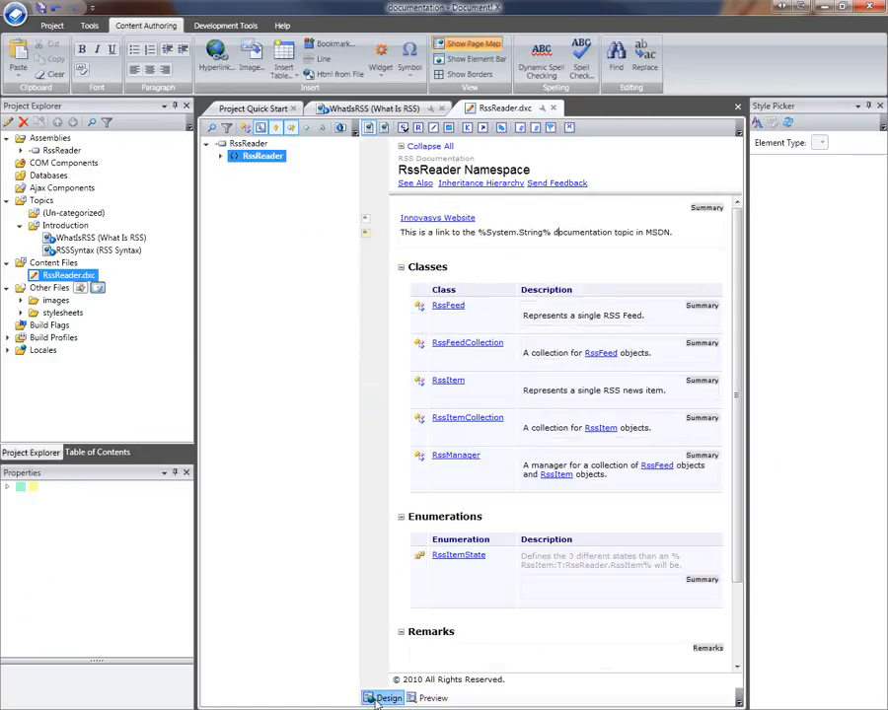